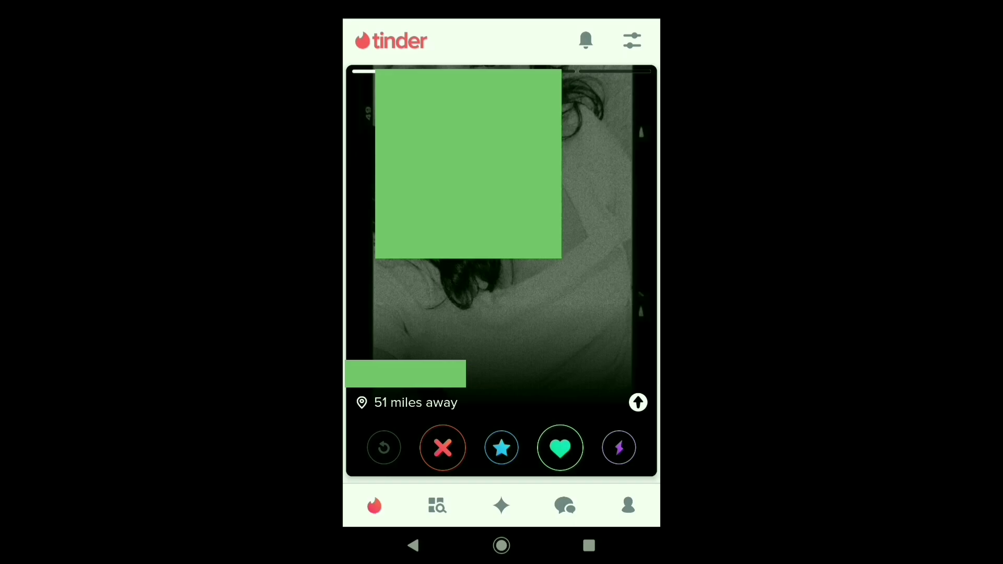
Open your own Tinder profile from the bottom navigation bar.
{"action": "left_click", "coordinate": [627, 505]}
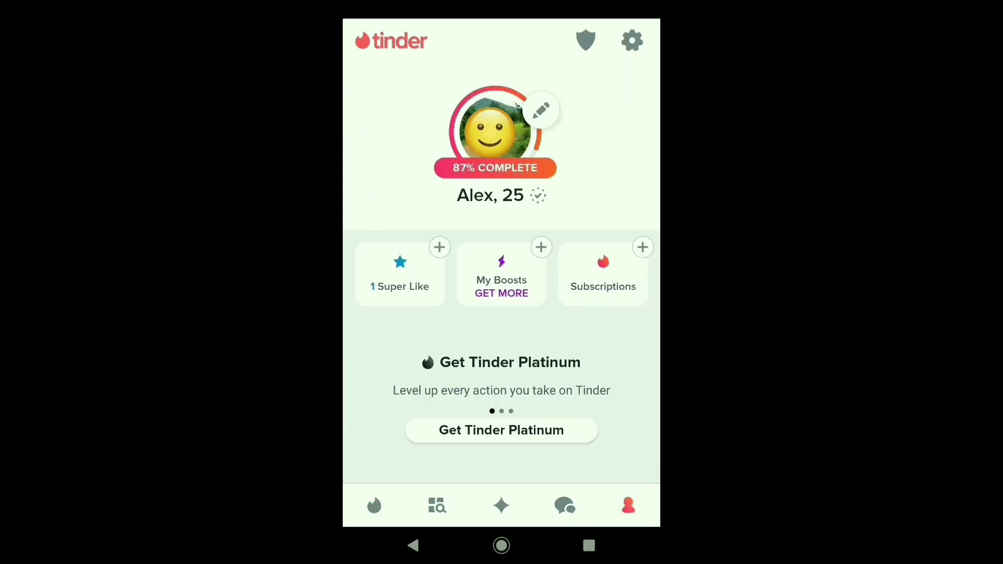
Open Tinder Settings via the gear icon.
{"action": "left_click", "coordinate": [632, 41]}
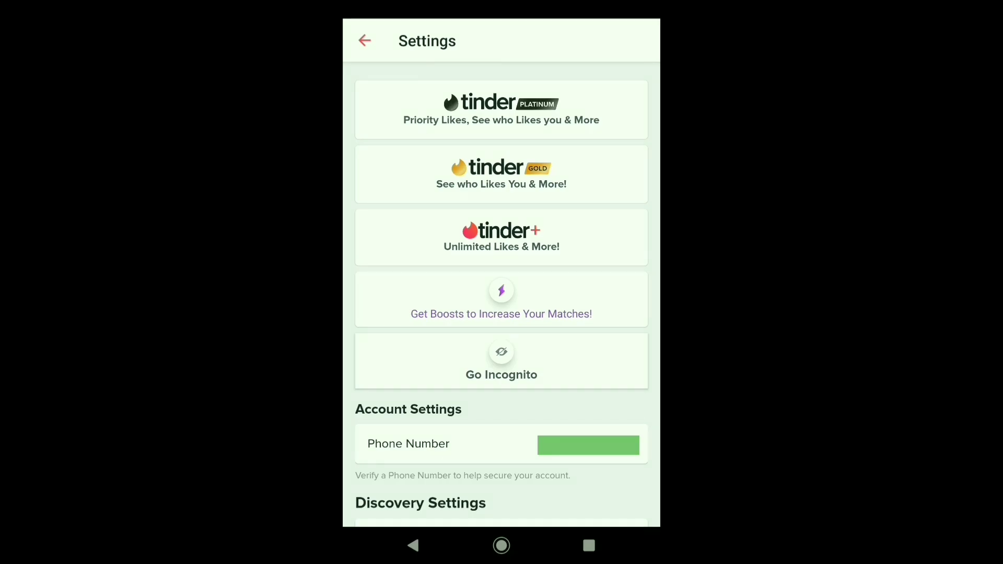
{"action": "scroll", "coordinate": [600, 272], "scroll_direction": "down", "scroll_amount": 15}
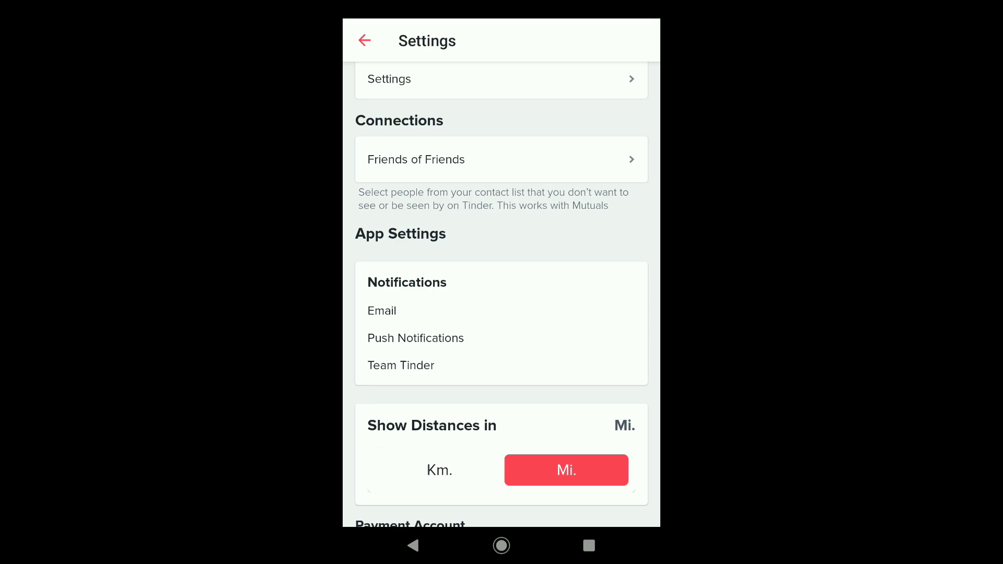
Open the Friends of Friends row under Connections.
{"action": "left_click", "coordinate": [633, 161]}
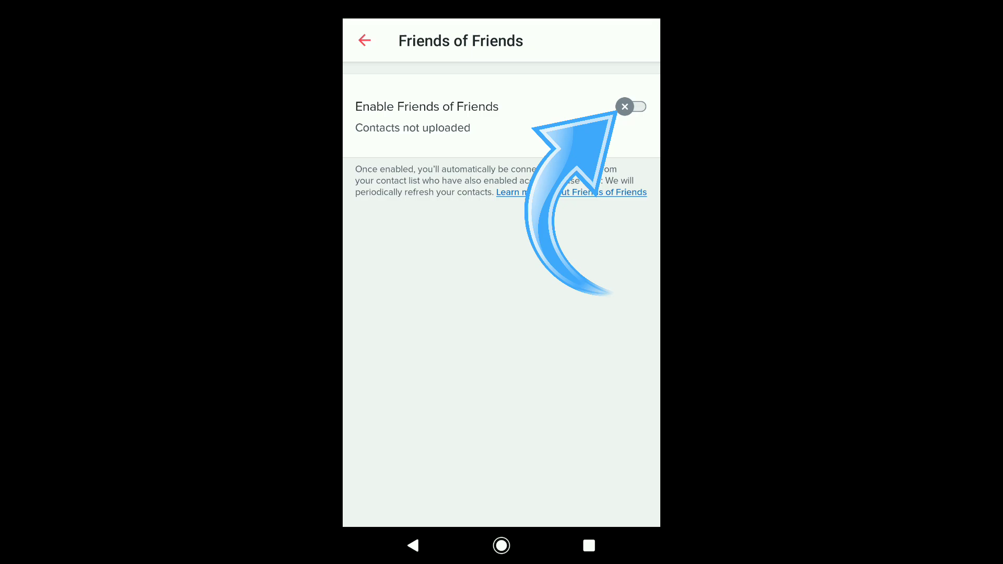
Switch on Enable Friends of Friends and choose Get Started on the intro screen.
{"action": "left_click", "coordinate": [631, 107]}
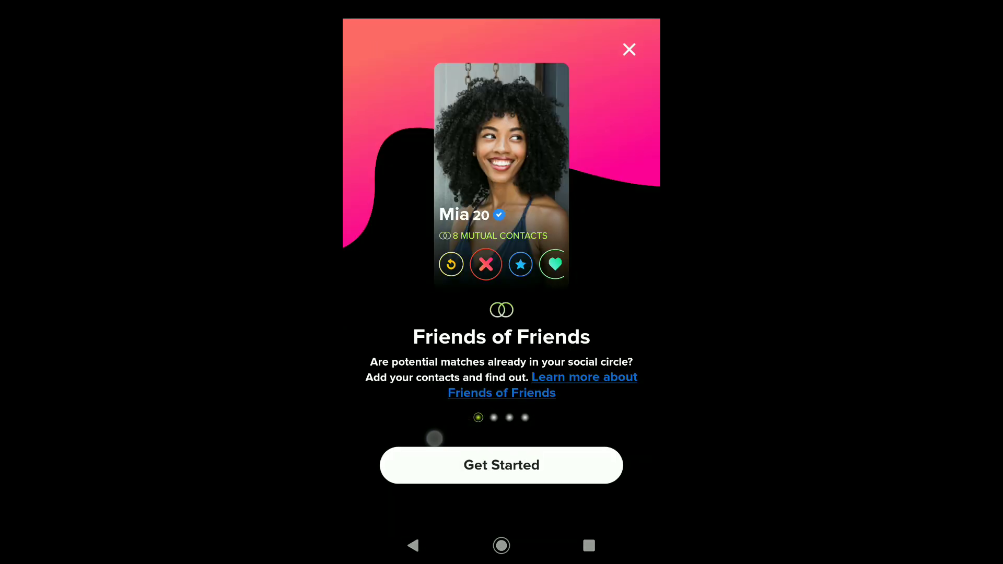
{"action": "left_click", "coordinate": [521, 462]}
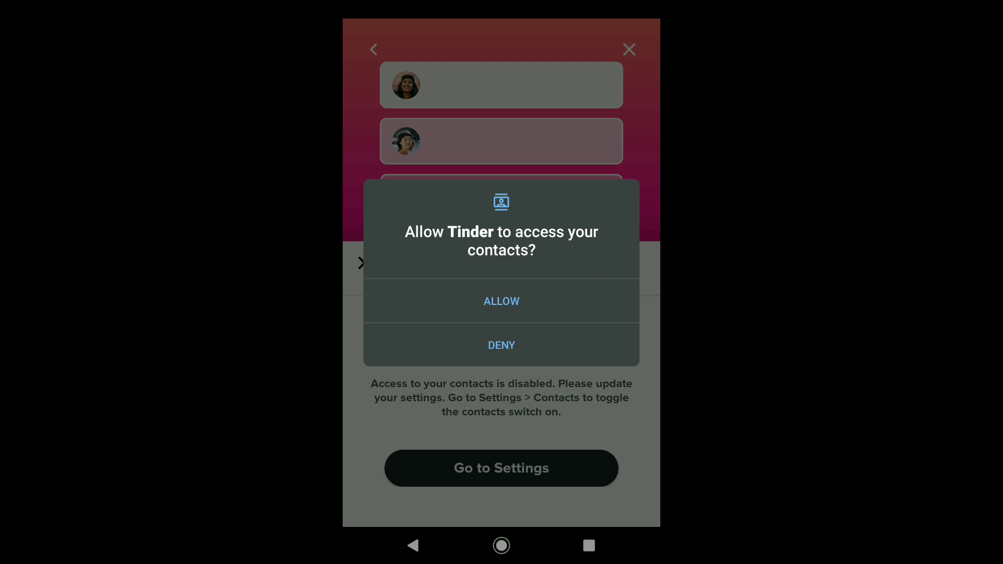
Allow Tinder contact access and continue to the Add your contacts screen.
{"action": "left_click", "coordinate": [510, 302]}
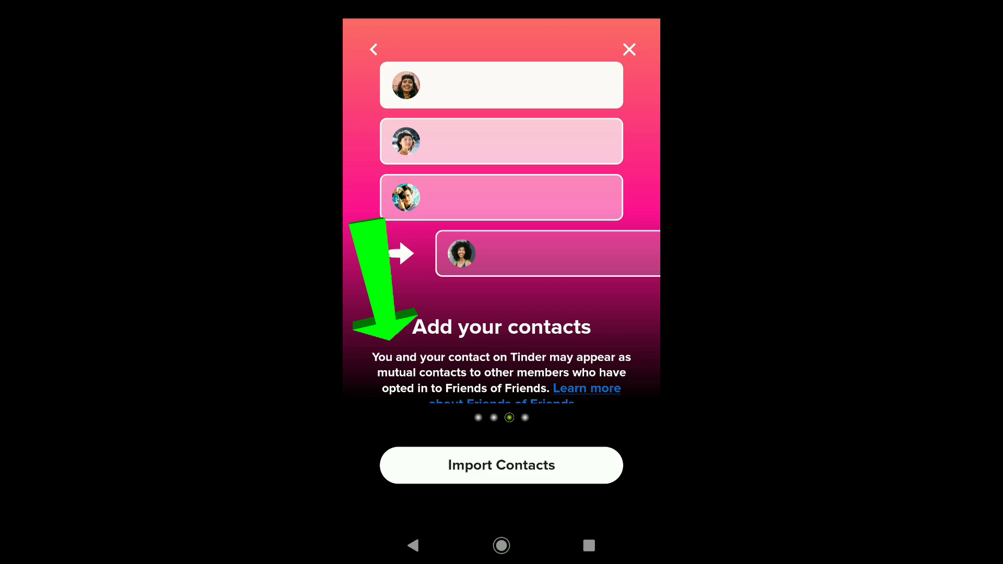
{"action": "left_click", "coordinate": [529, 465]}
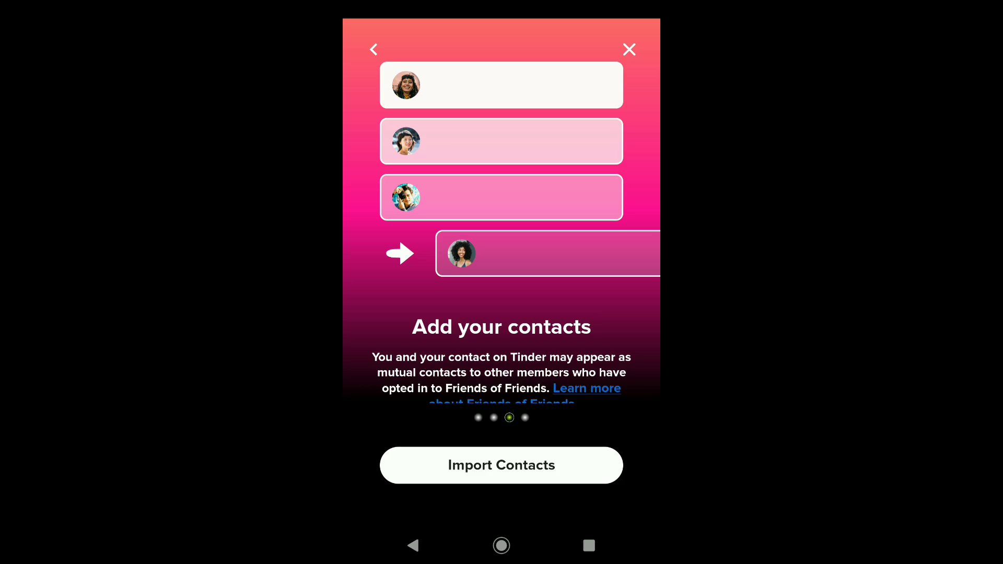
Import contacts until the 'You are all set!' screen appears.
{"action": "left_click", "coordinate": [521, 470]}
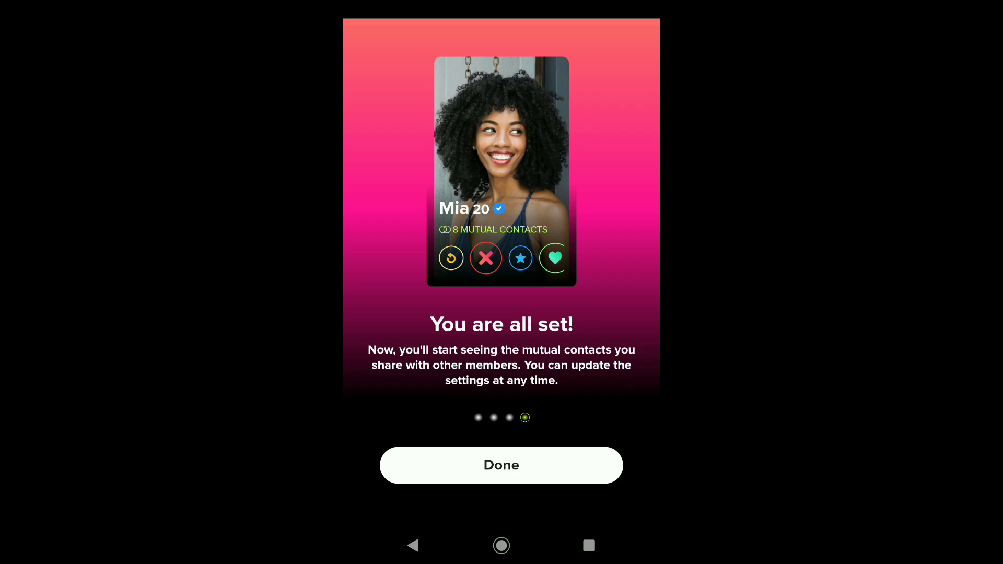
Finish setup with Done, returning to Friends of Friends showing contacts uploaded.
{"action": "left_click", "coordinate": [500, 464]}
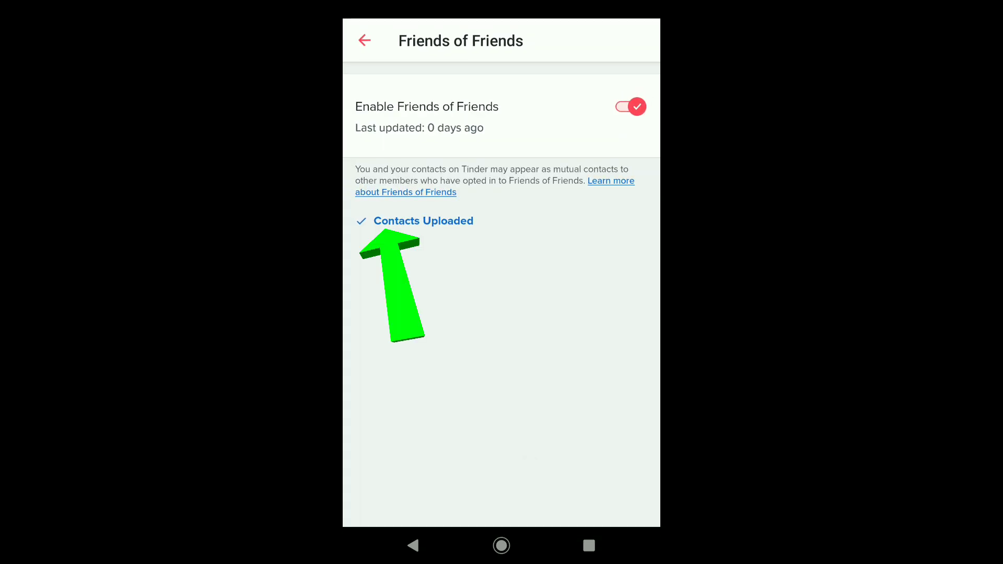